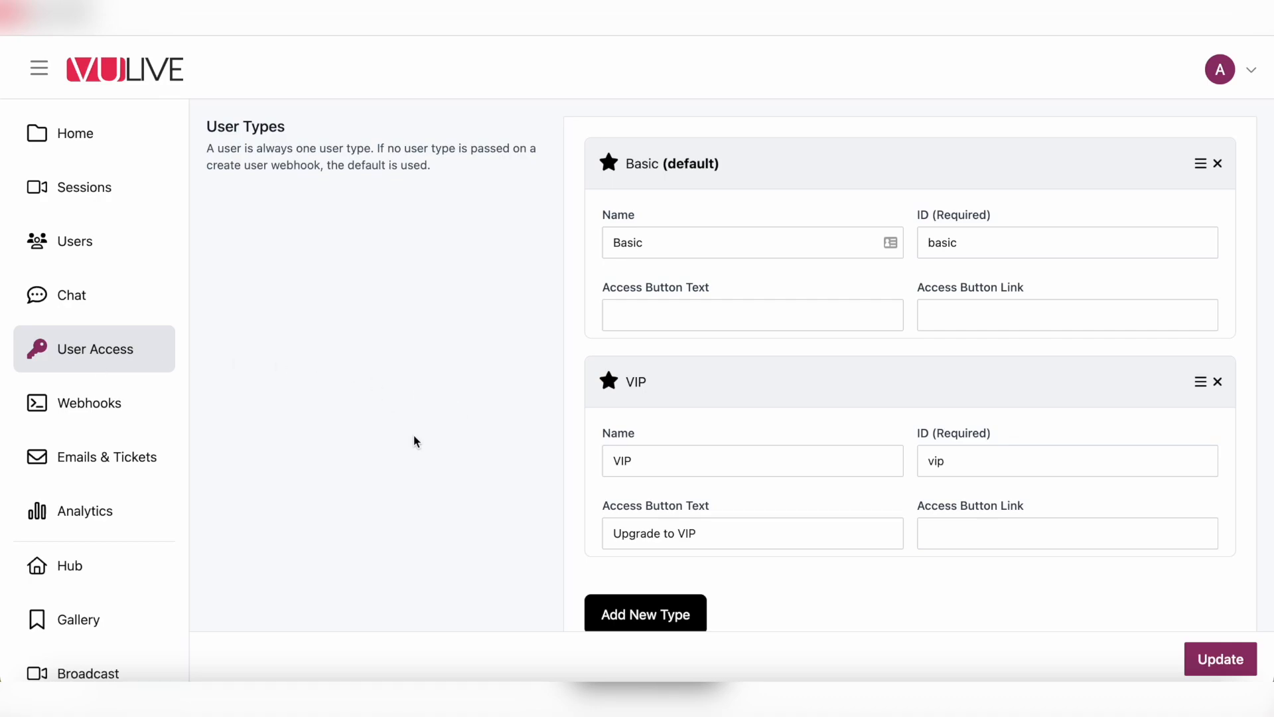
Examine the Basic and VIP user types, including the VIP name, access button fields and icon options.
scroll(414, 441, "down", 3)
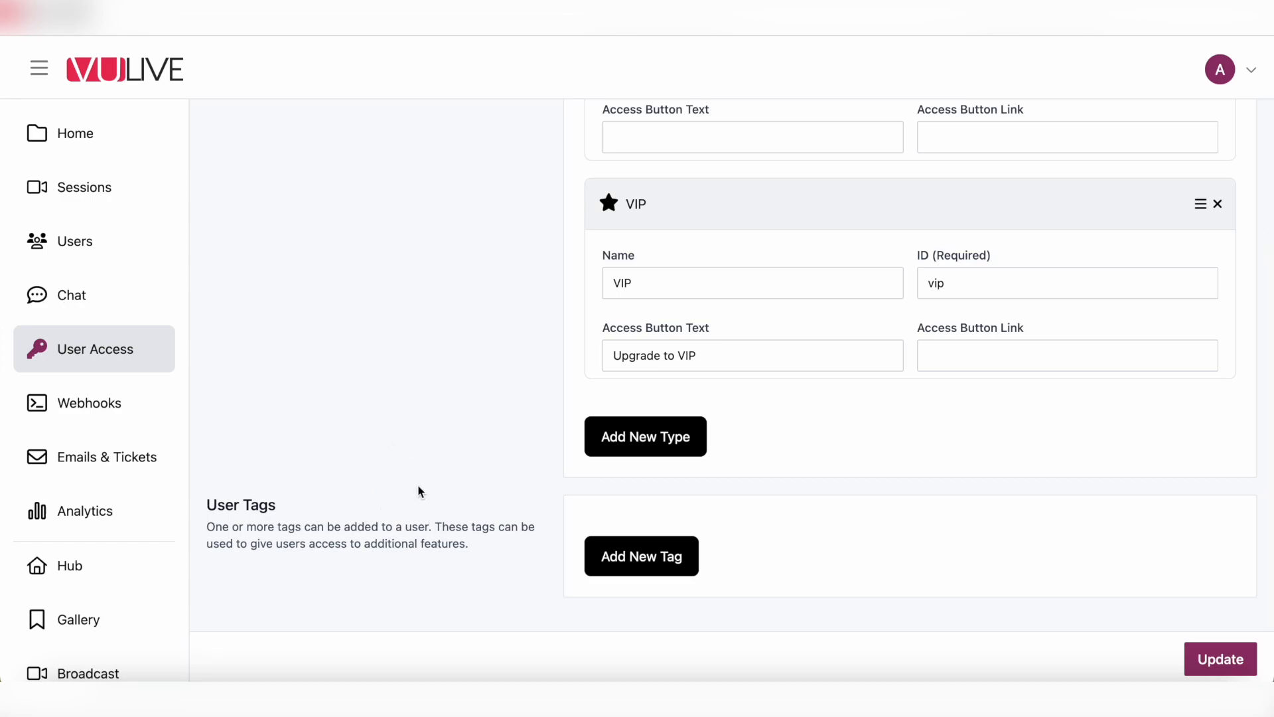
scroll(418, 492, "up", 3)
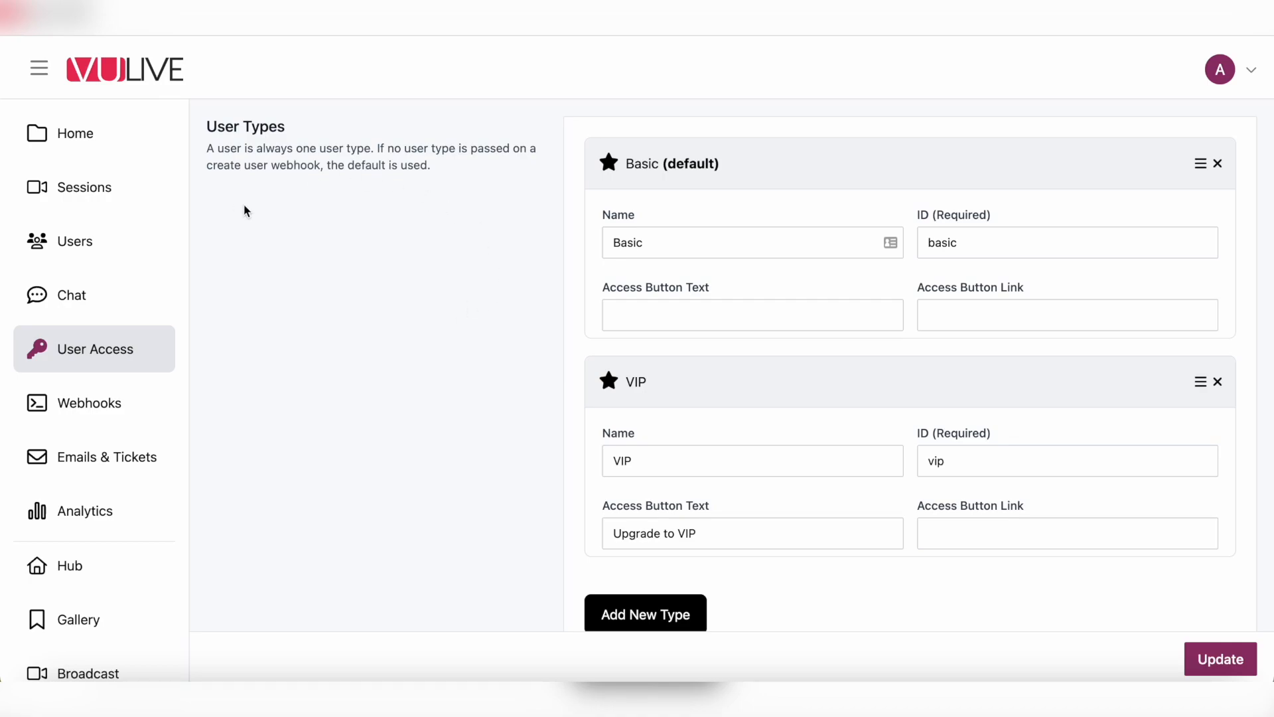
scroll(481, 249, "down", 1)
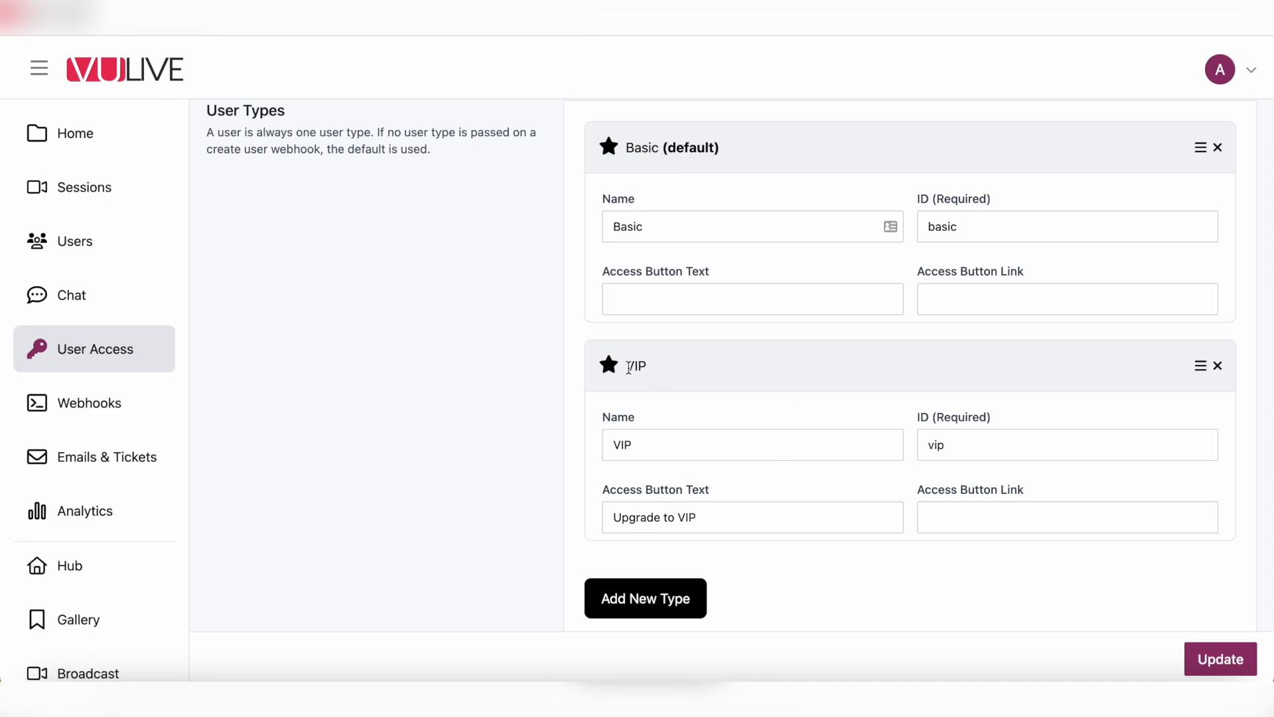
left_click_drag(649, 446, 612, 448)
left_click(651, 446)
left_click(667, 423)
left_click_drag(726, 513, 603, 519)
left_click(764, 551)
left_click(990, 518)
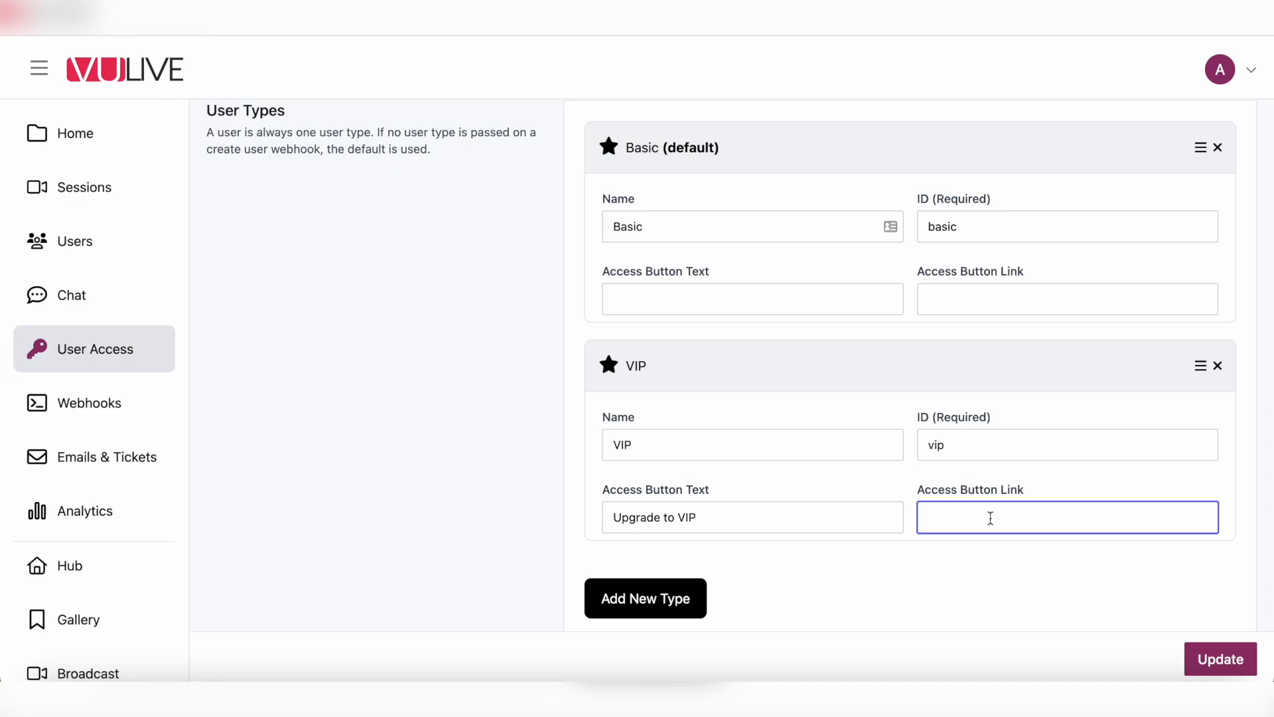
left_click(971, 582)
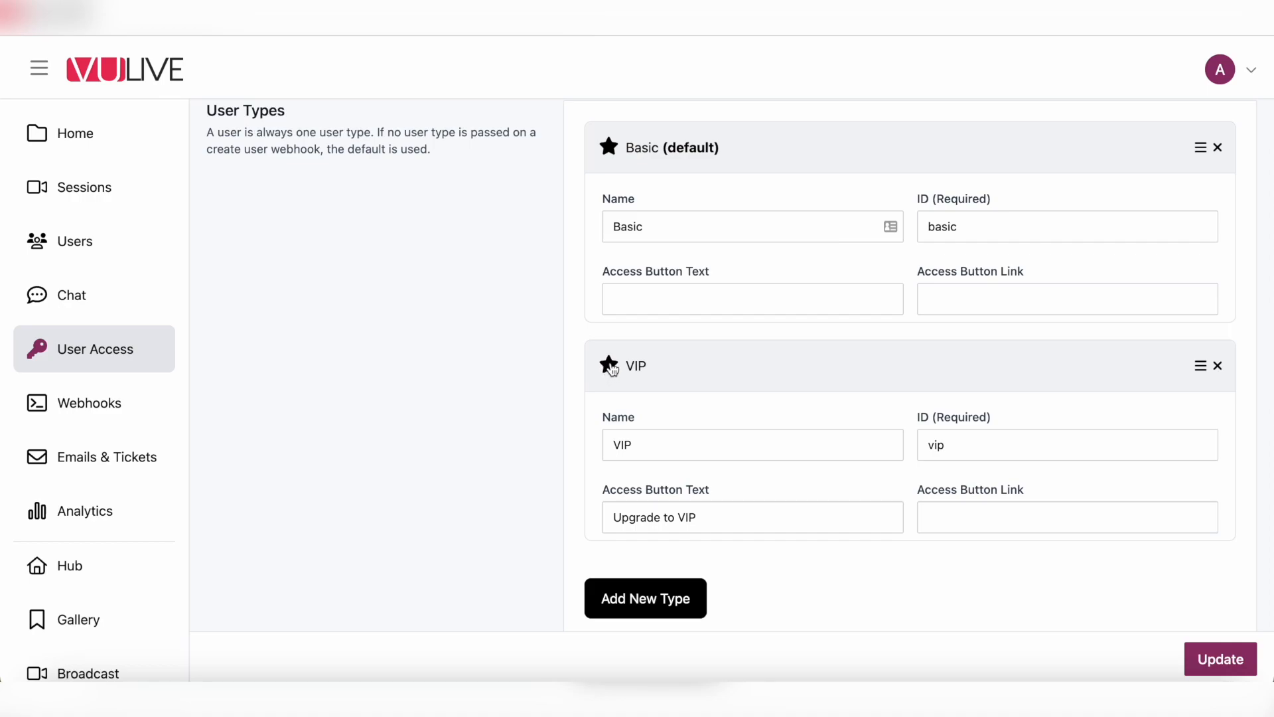
left_click(610, 366)
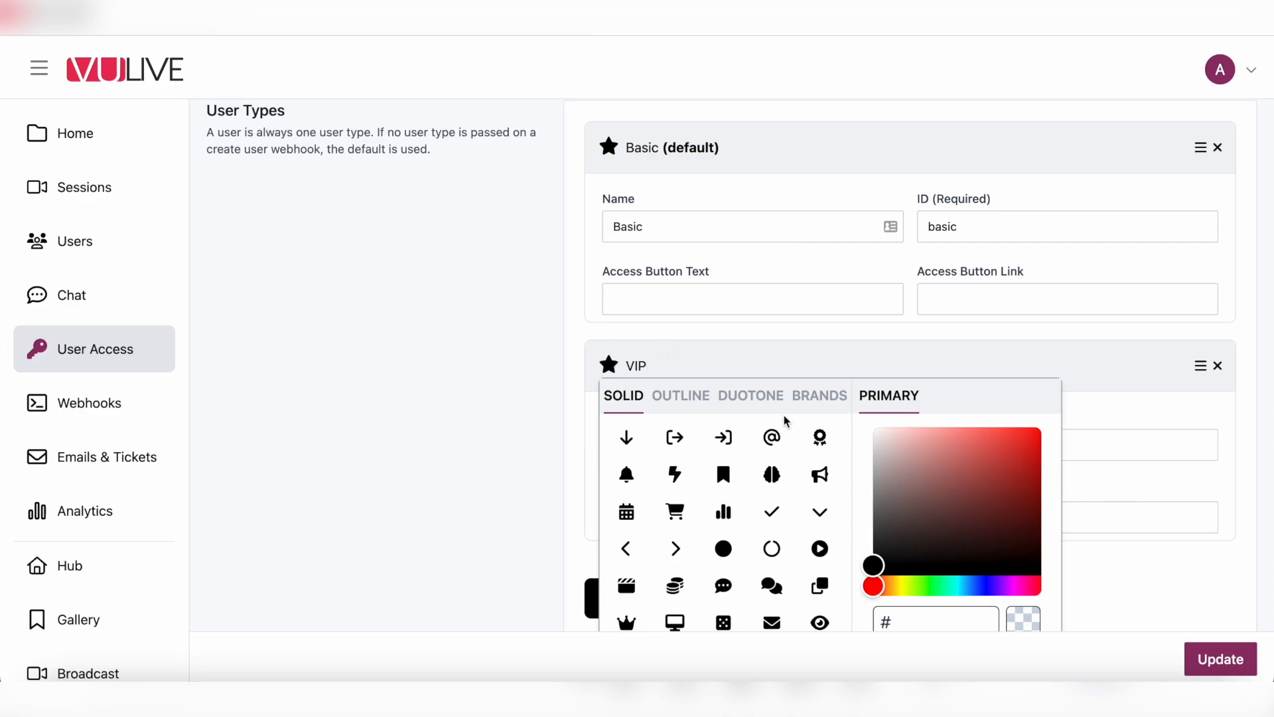
left_click(1108, 493)
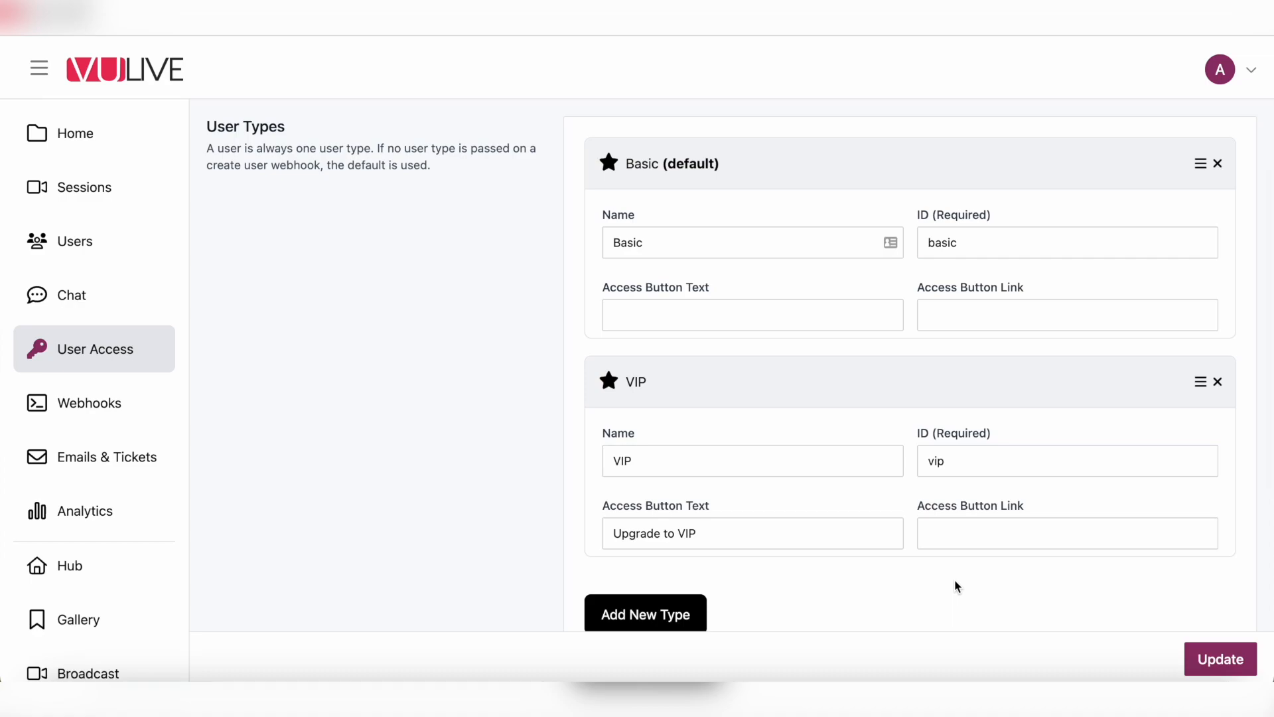
Add and save a "Super User" type with ID superuser, button text "Upgrade to Become a Super-User Now!", link vulive.io and a red lightning bolt icon.
scroll(957, 586, "down", 1)
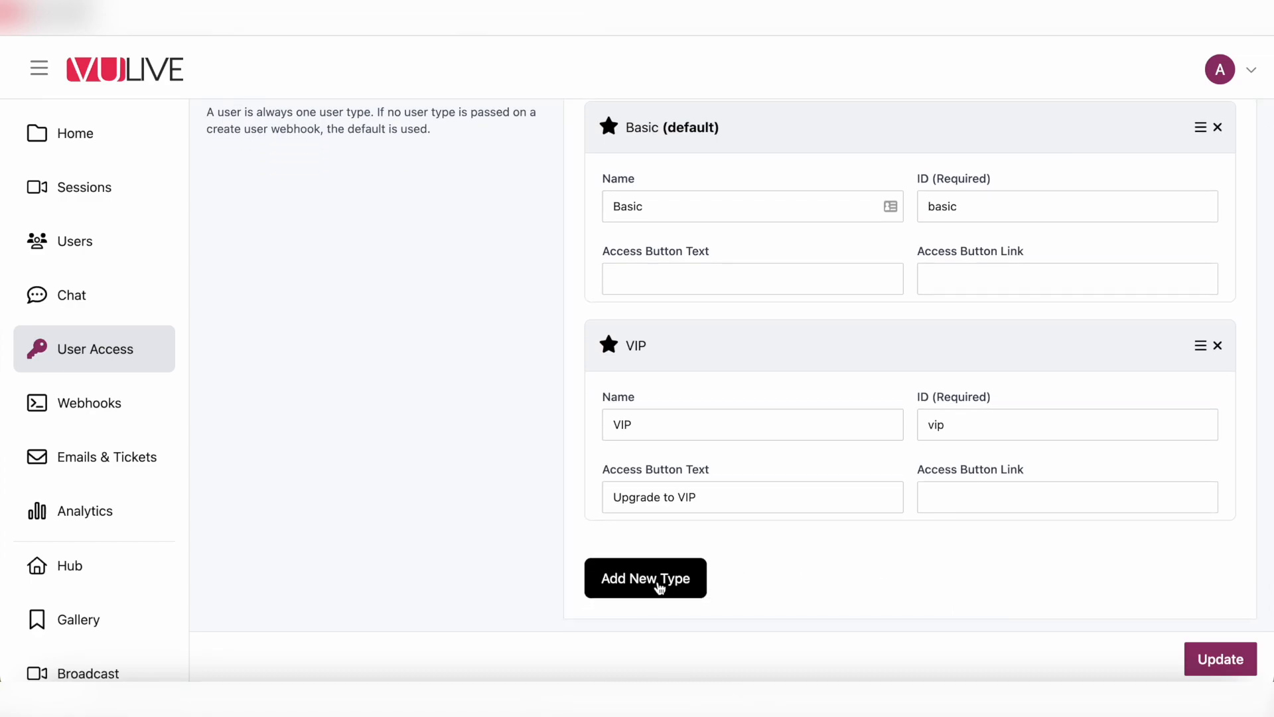
left_click(660, 584)
scroll(657, 587, "down", 2)
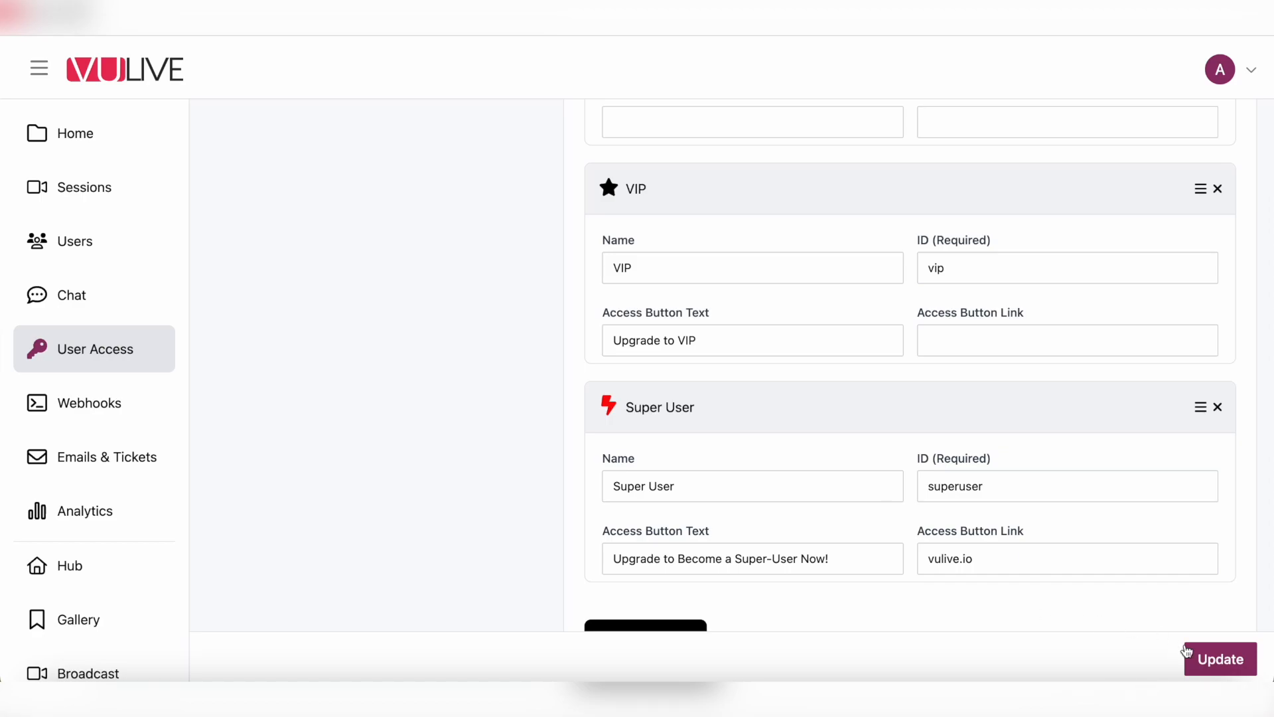
left_click(1206, 661)
Add a new user tag named "Digital Done-for-You Notes" with the ID digitalnotes.
scroll(947, 530, "down", 3)
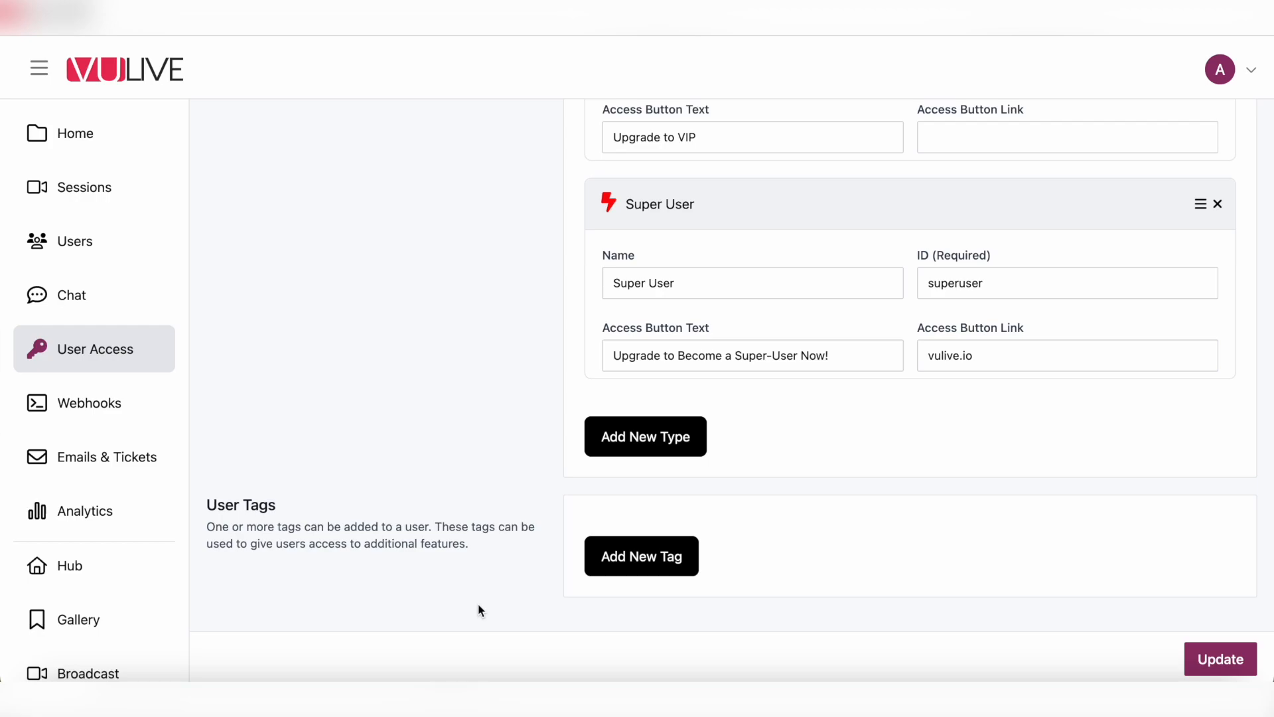
scroll(515, 396, "up", 5)
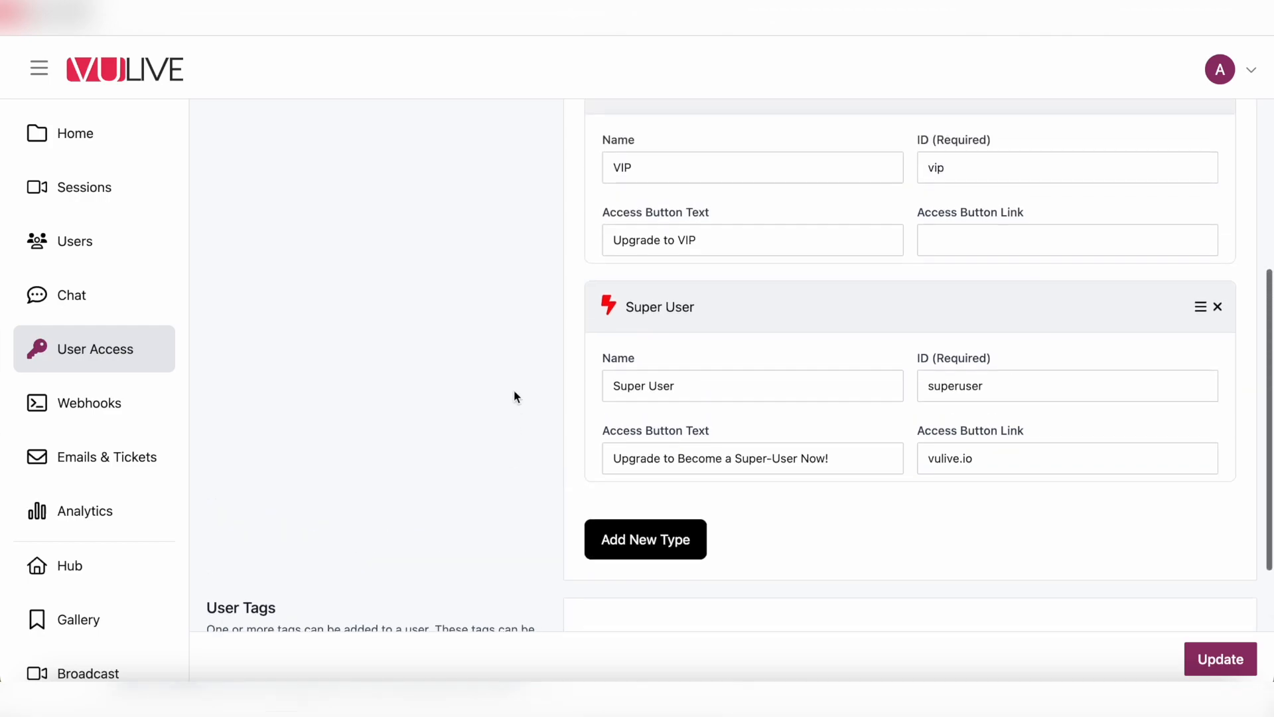
scroll(545, 440, "down", 5)
scroll(531, 518, "up", 3)
scroll(518, 588, "down", 3)
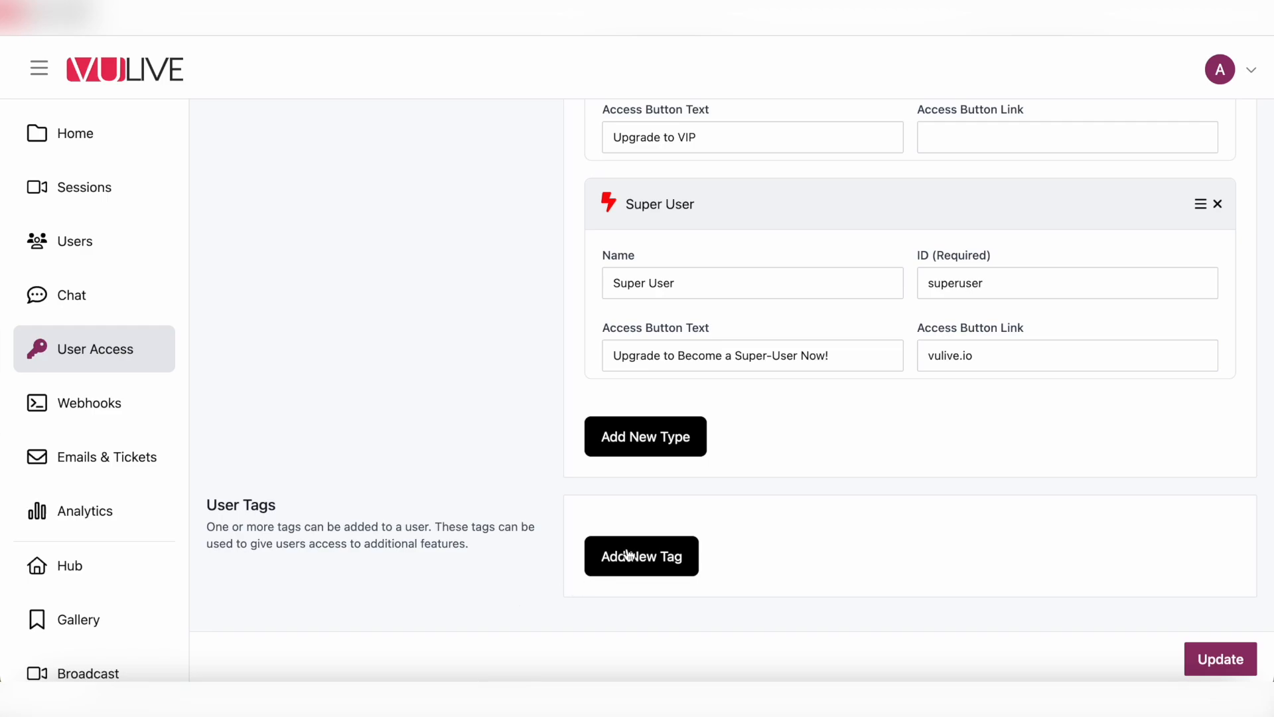
left_click(654, 558)
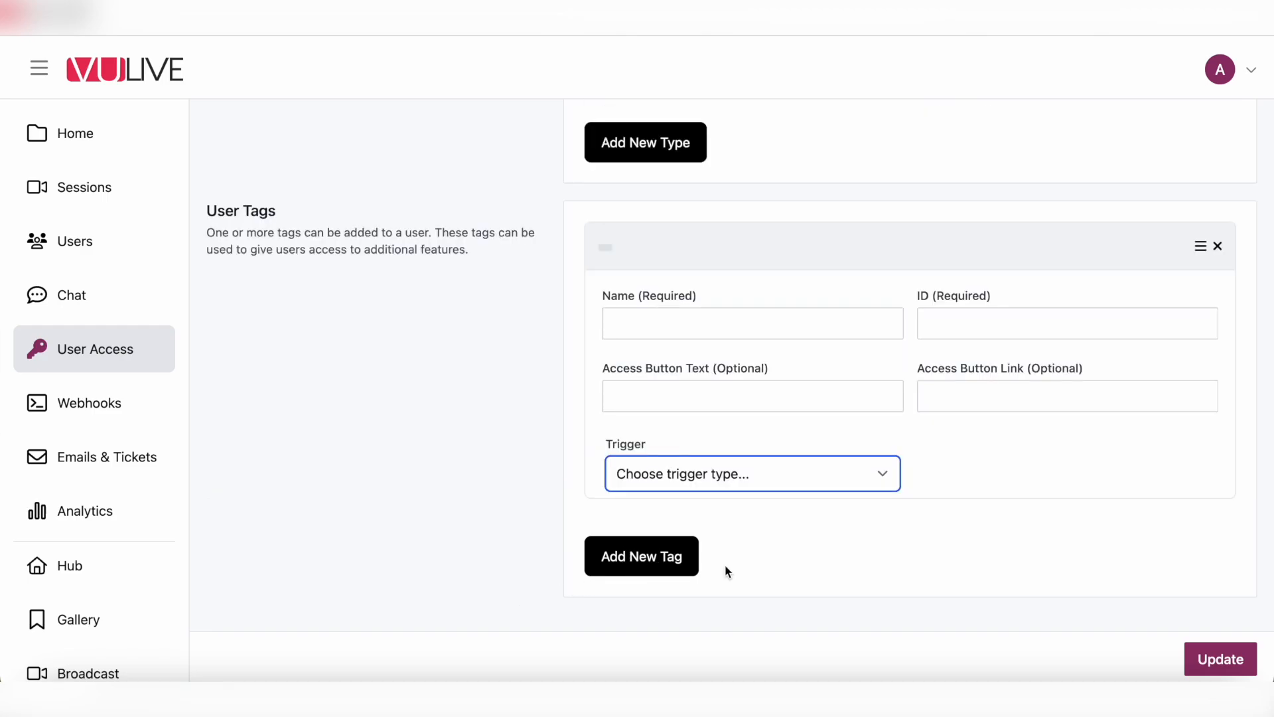
left_click(725, 328)
type("Digital Done-for-You Notes")
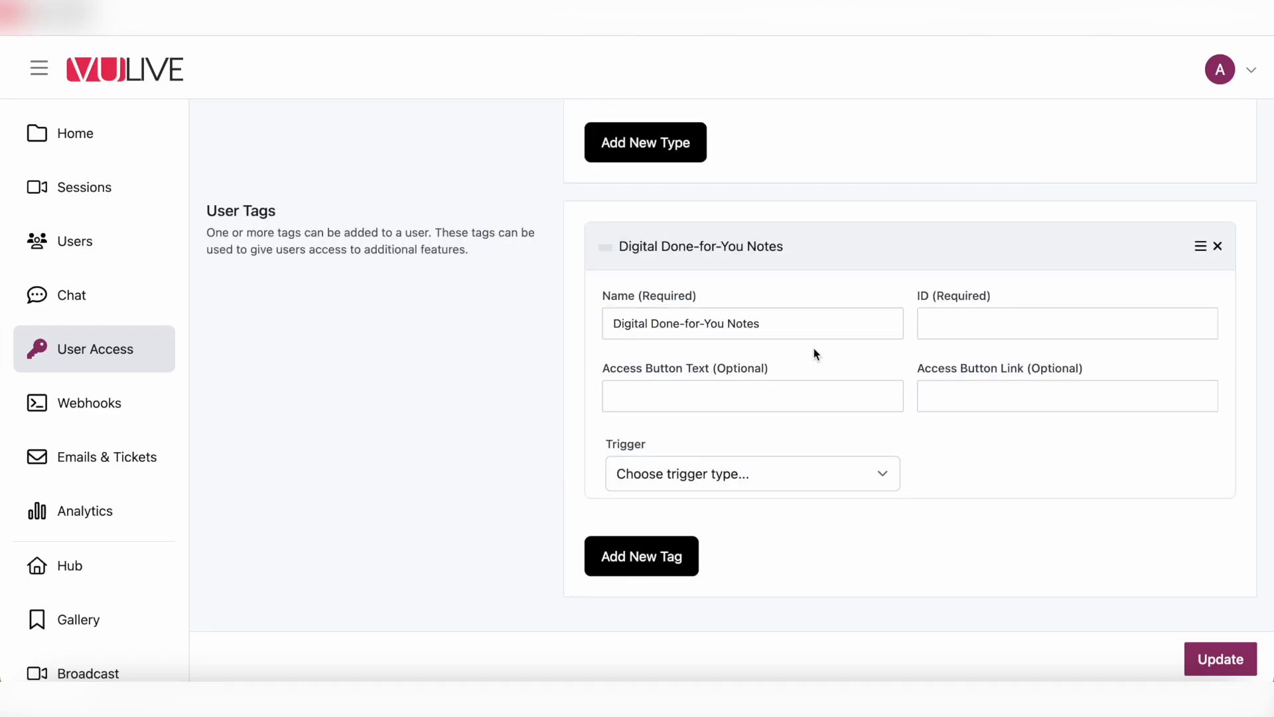
left_click(997, 327)
type("digitalnotes")
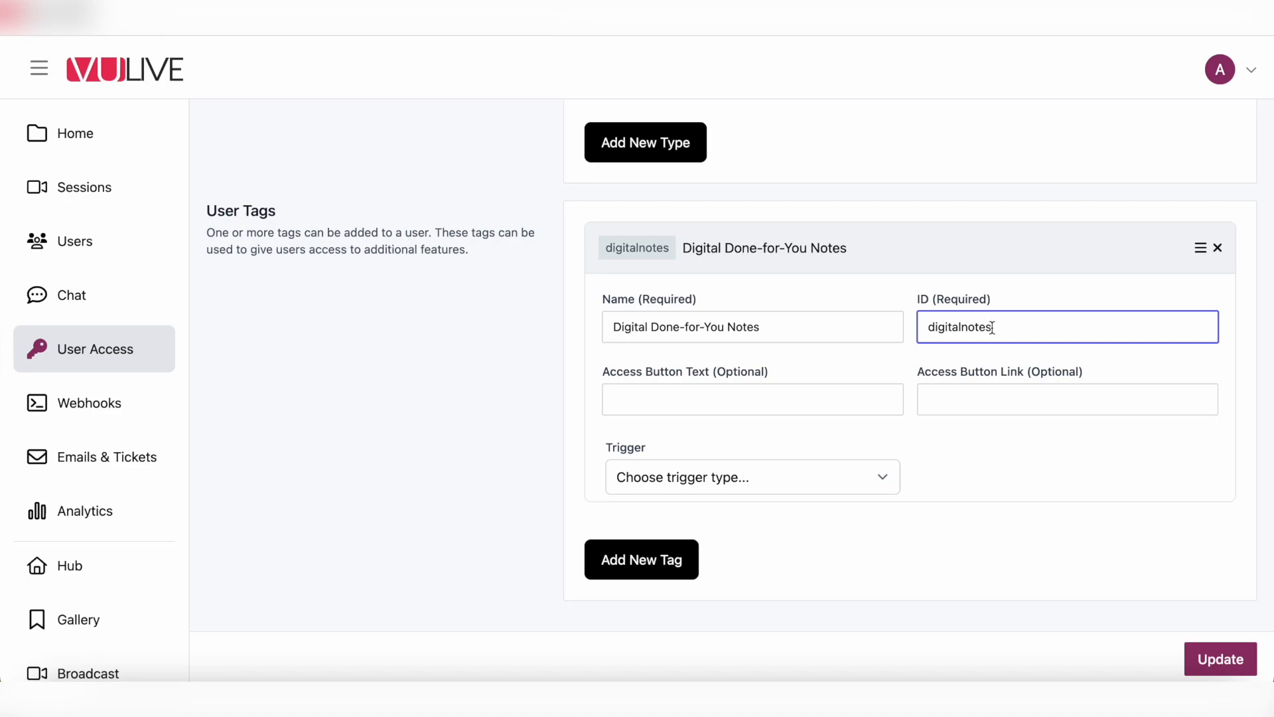
Set the new tag's access button text to "Get Your Done-for-You Notes Now!" and its access button link to vulive.io.
left_click(736, 401)
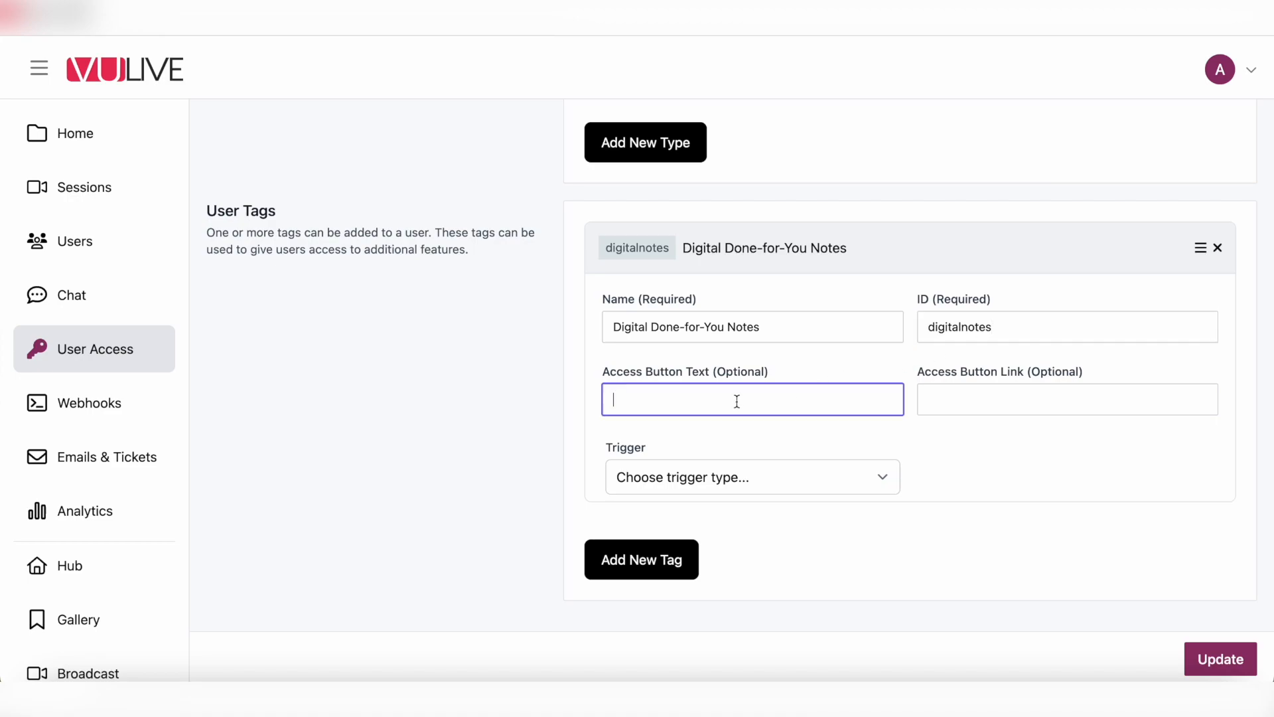
type("Get Your Done-for-You Notes Now!")
left_click(1015, 455)
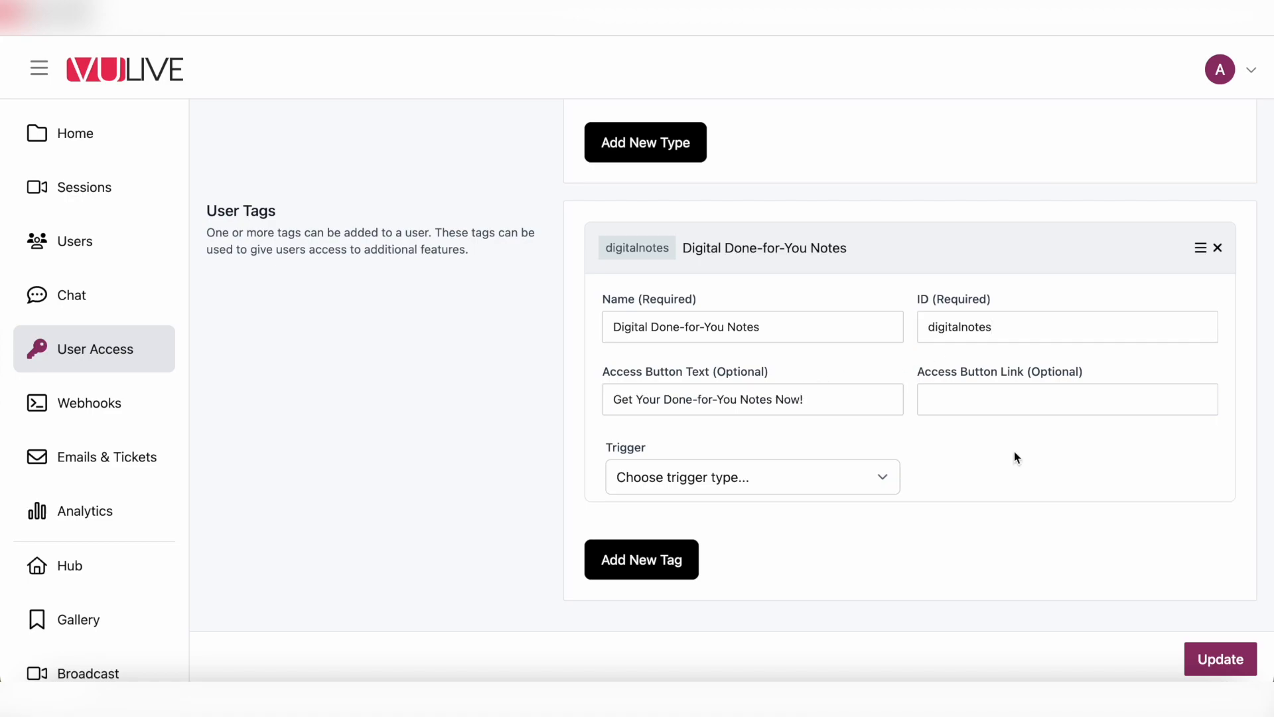
left_click(1007, 401)
type("vulive.io")
left_click(987, 441)
Set the tag's trigger to "Watch a specific broadcast session" for "Mindset - VuLive Demo Session 1" and save the user access settings.
left_click(886, 483)
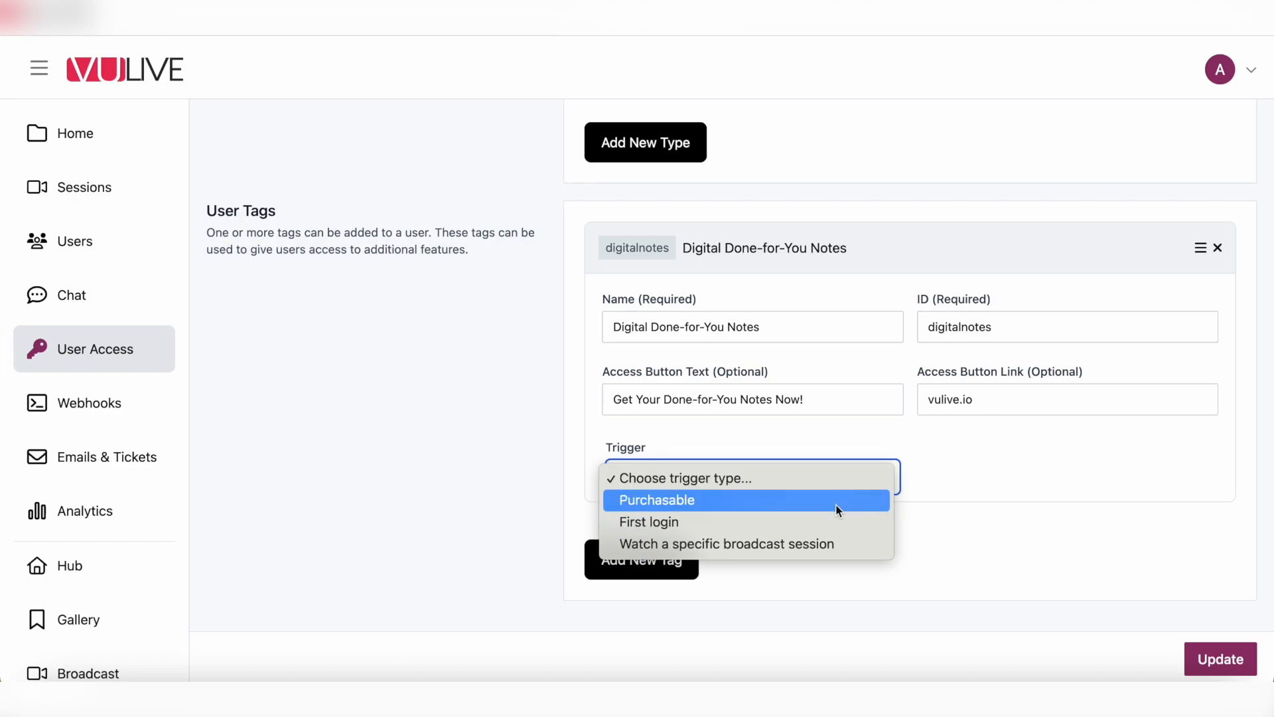
left_click(819, 502)
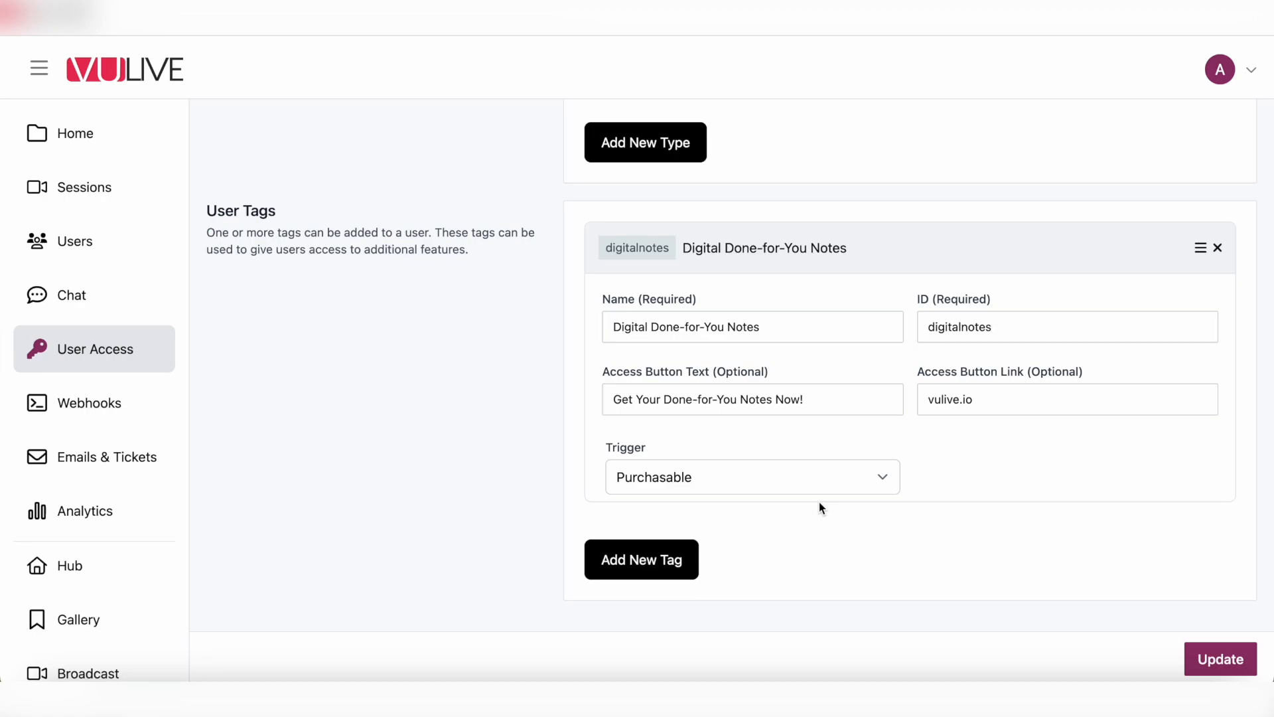
left_click(885, 479)
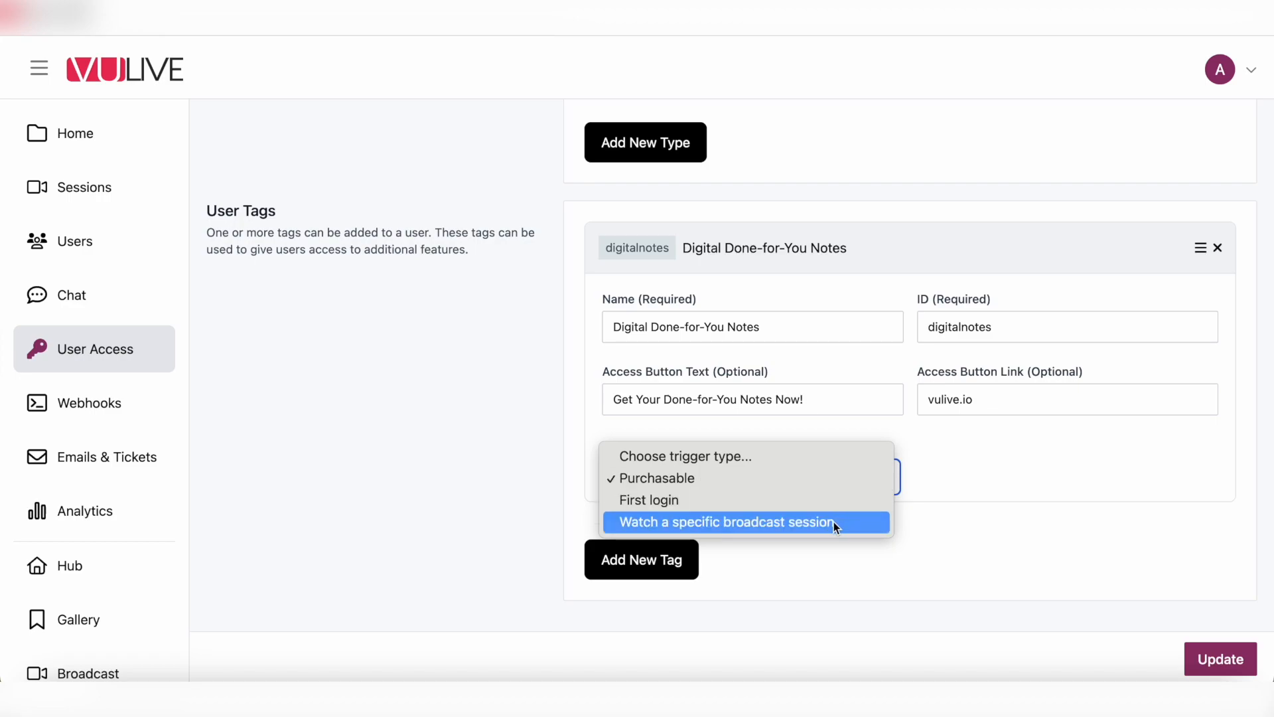
left_click(851, 523)
left_click(950, 524)
left_click(1041, 472)
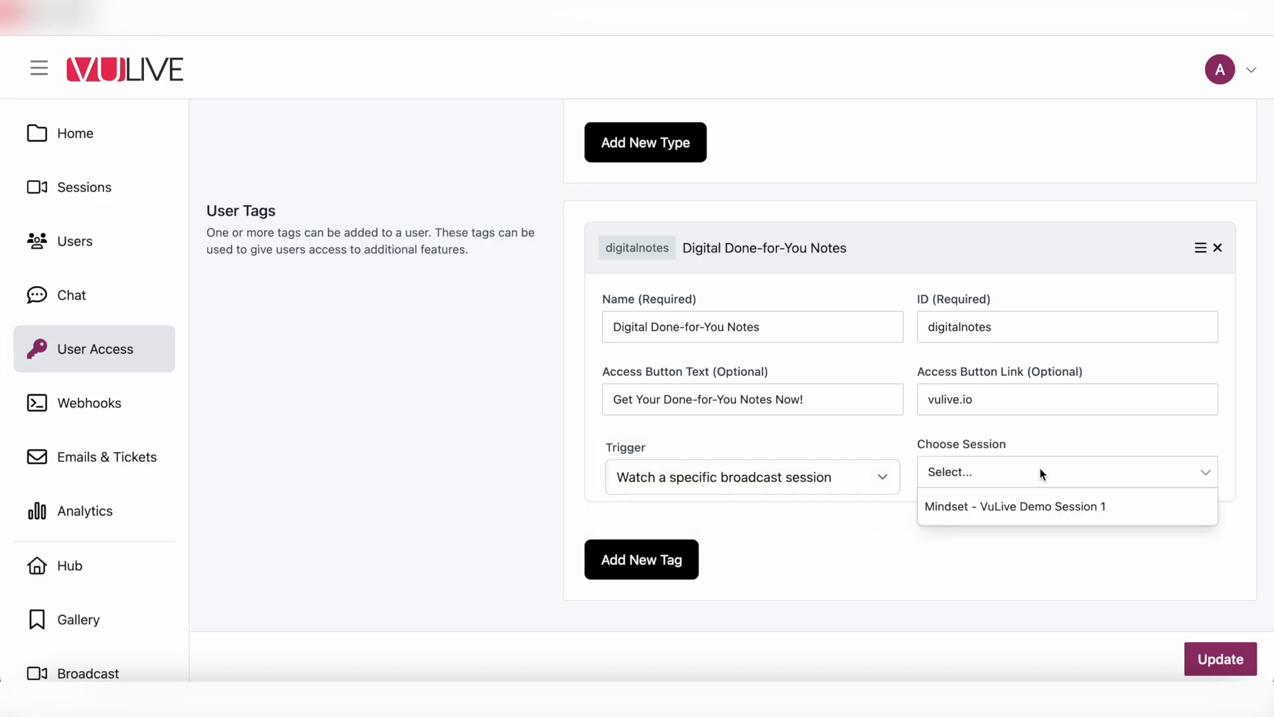
left_click(1046, 507)
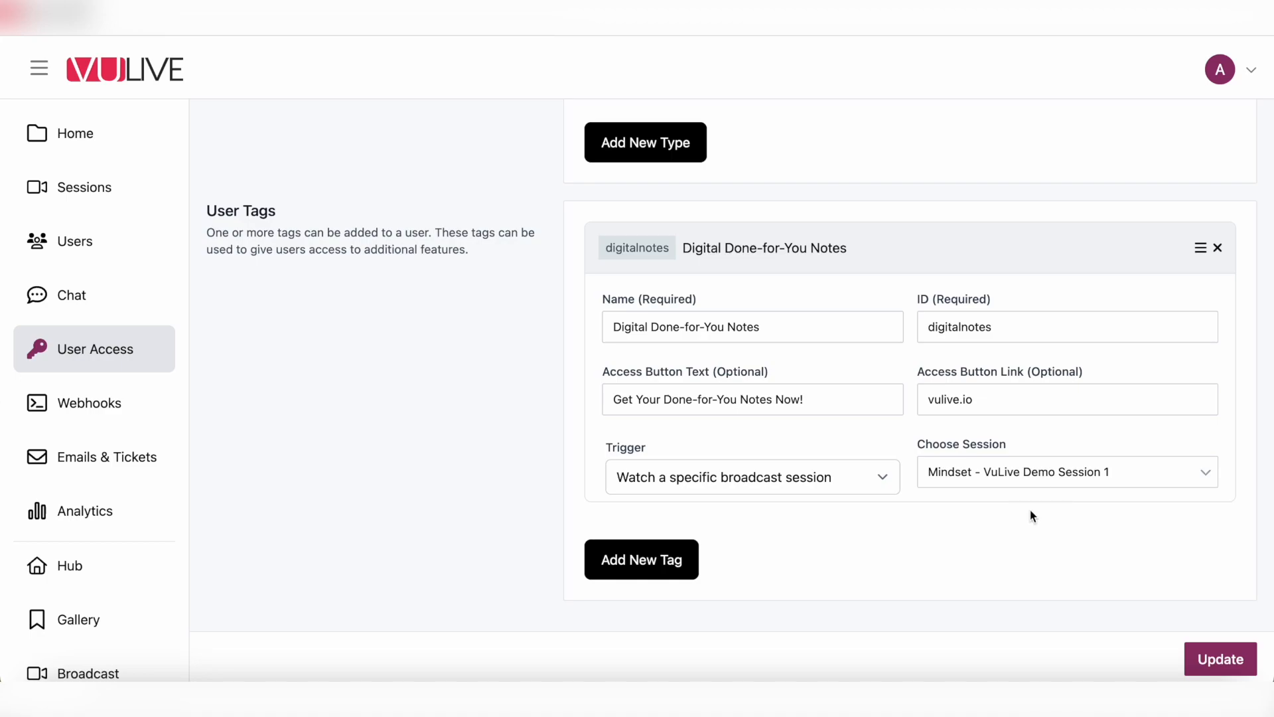
left_click(1205, 663)
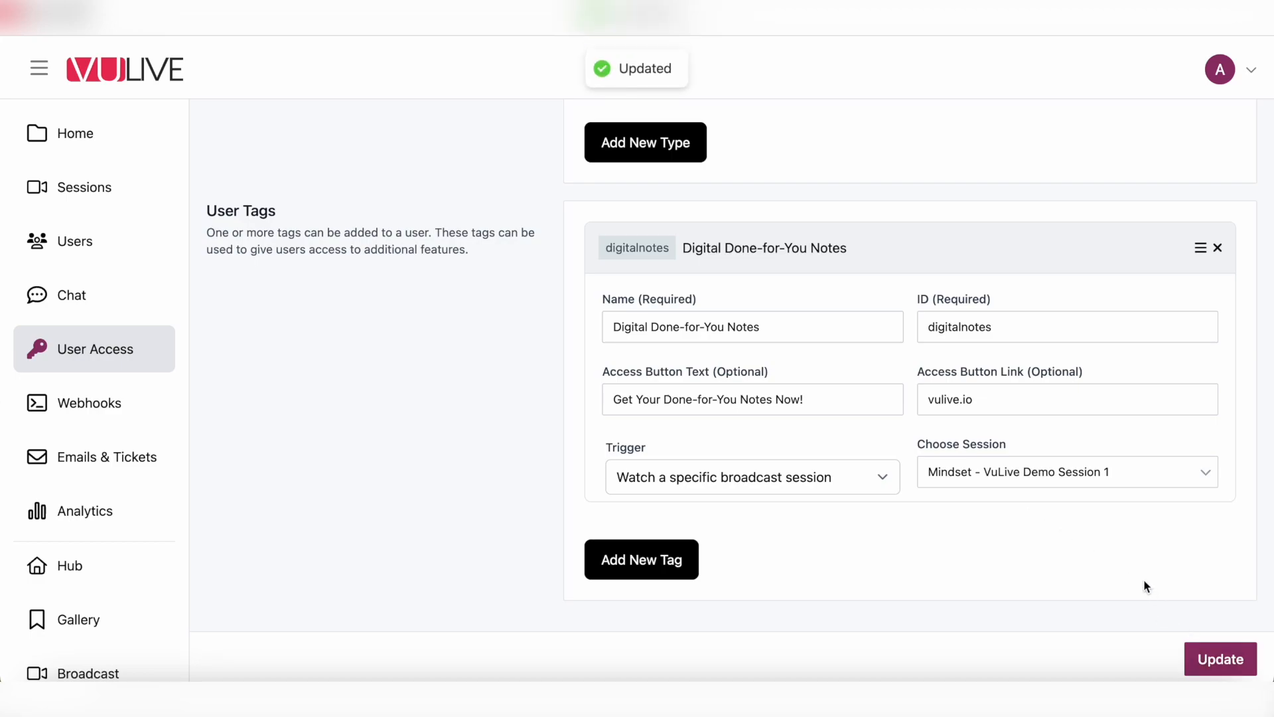